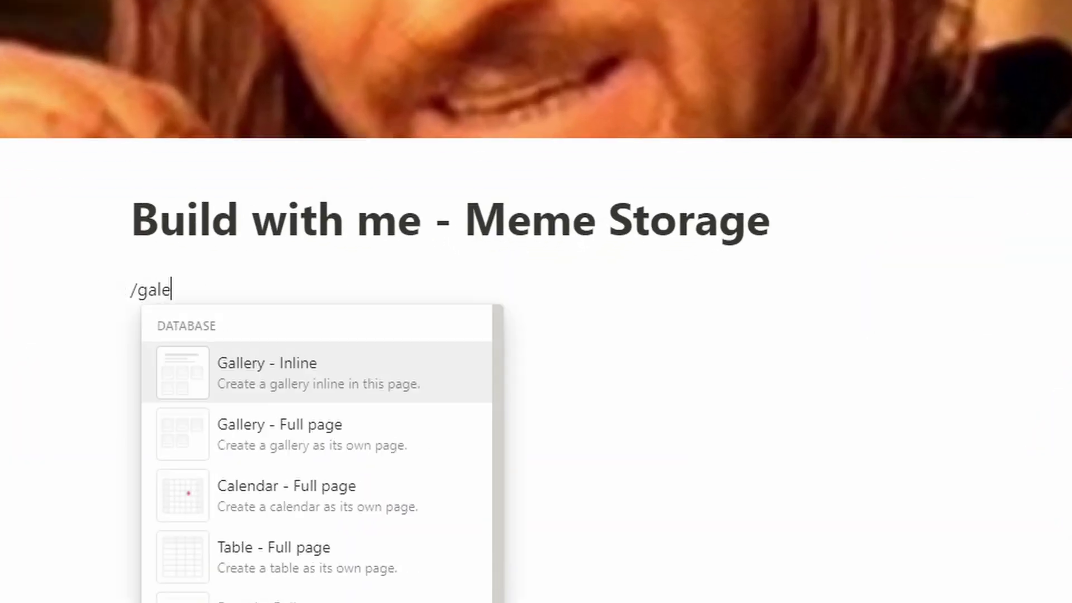
- Create a full-page gallery database named 'Memes' inside the Meme Storage page
key(Down)
key(Return)
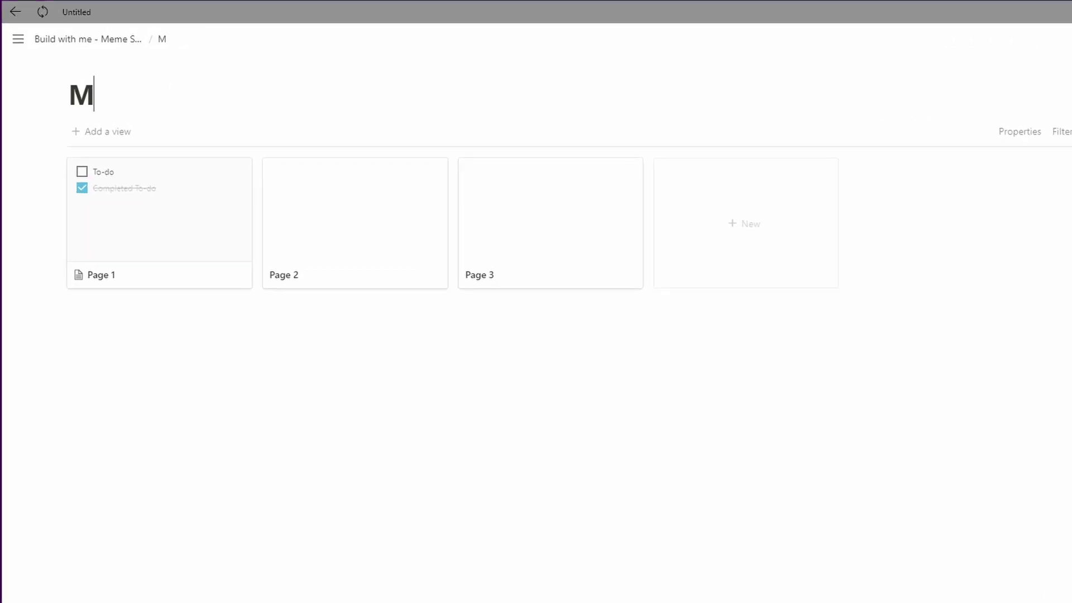
text(emes)
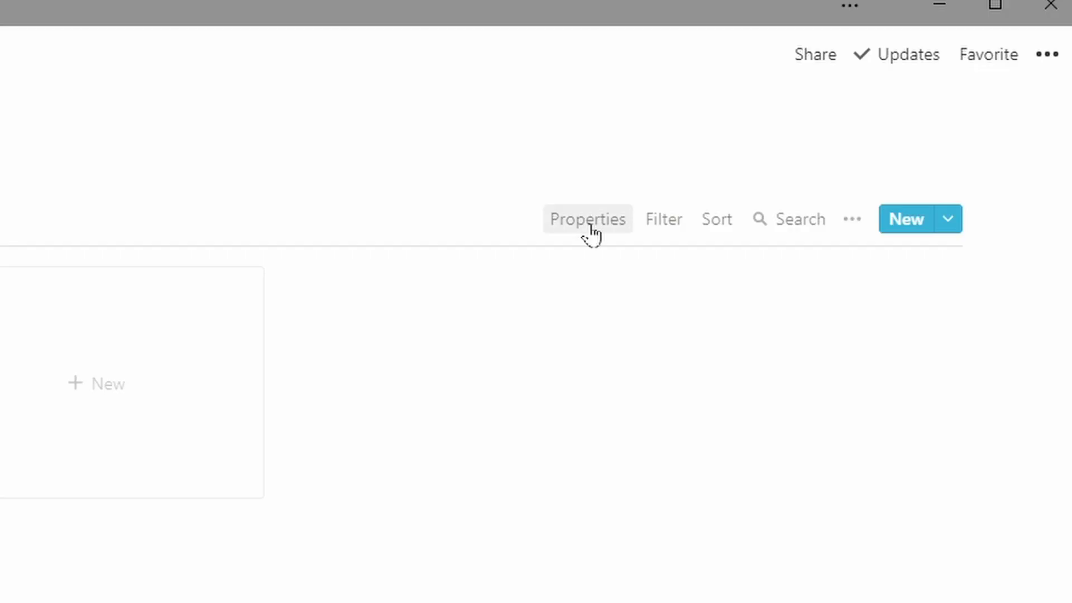
click(590, 223)
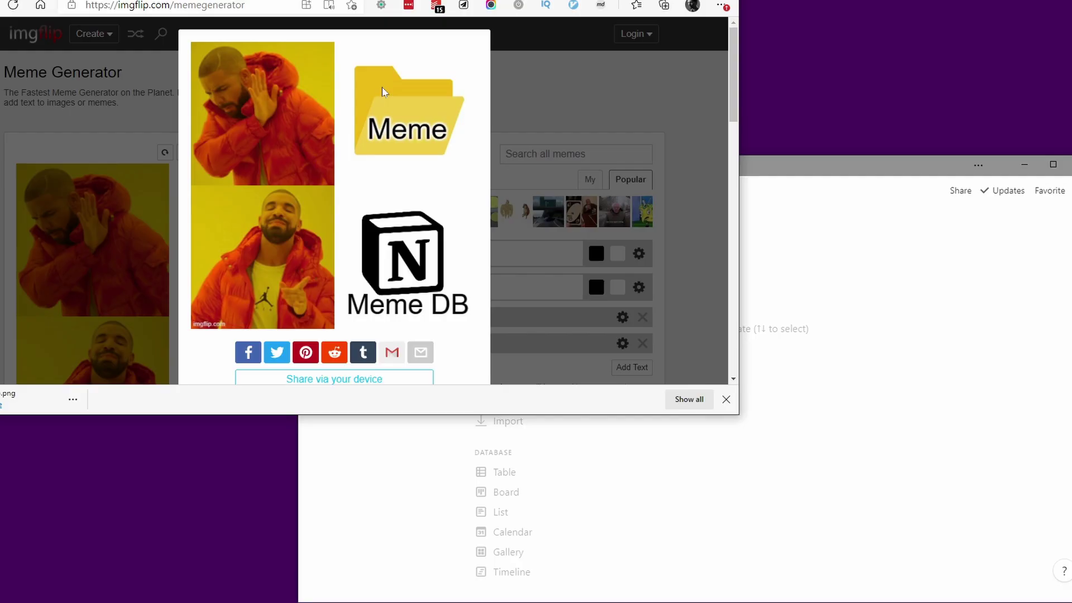
right_click(384, 90)
click(420, 147)
- Keep Page content as the card preview, set Card size to Small, and turn on Fit image
key(ctrl+v)
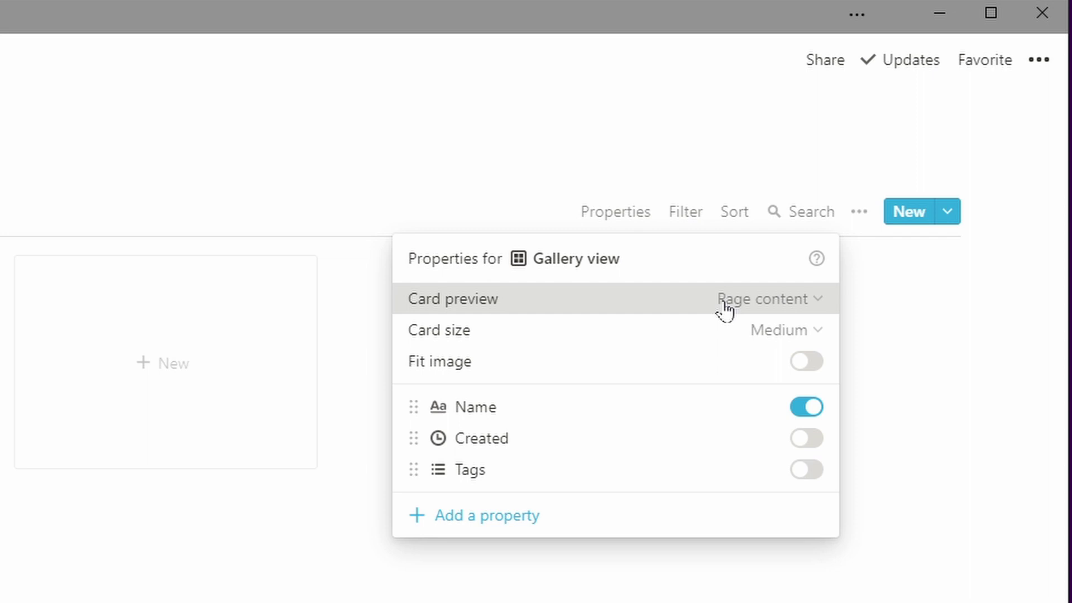
click(725, 307)
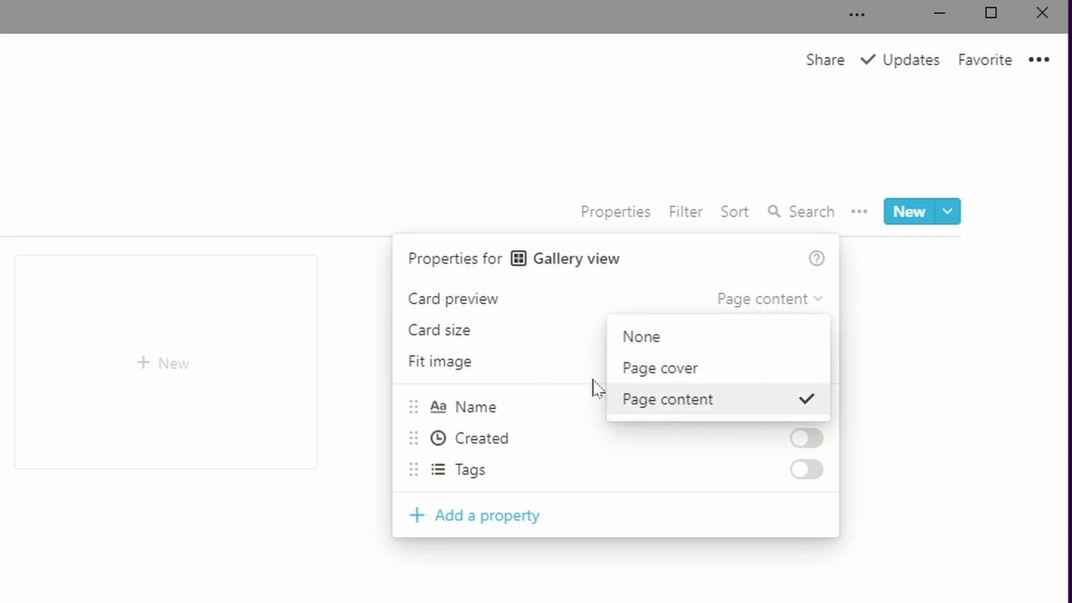
click(706, 274)
click(756, 346)
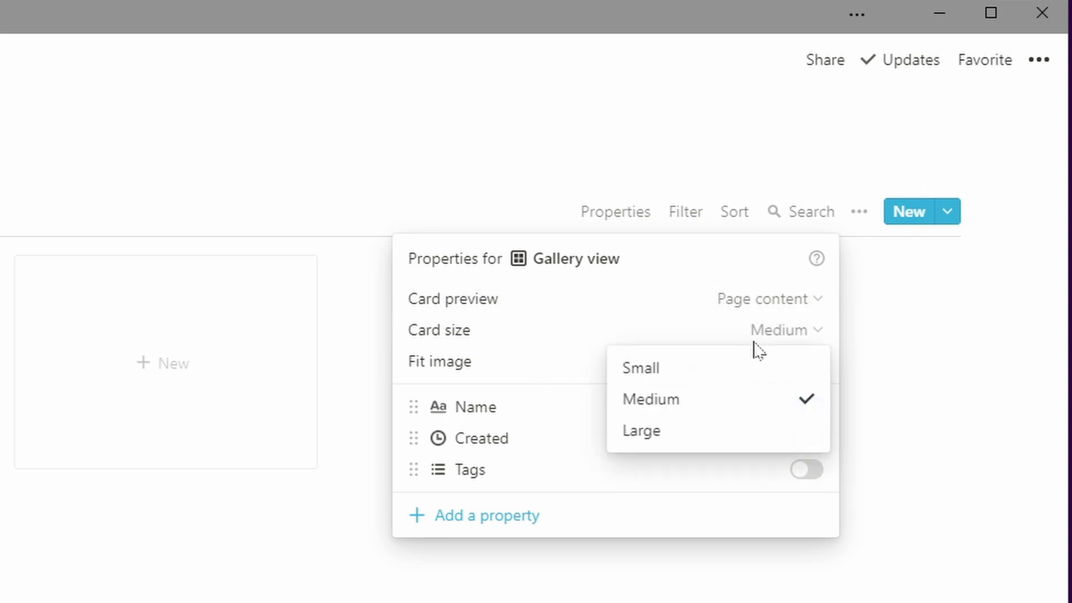
click(719, 372)
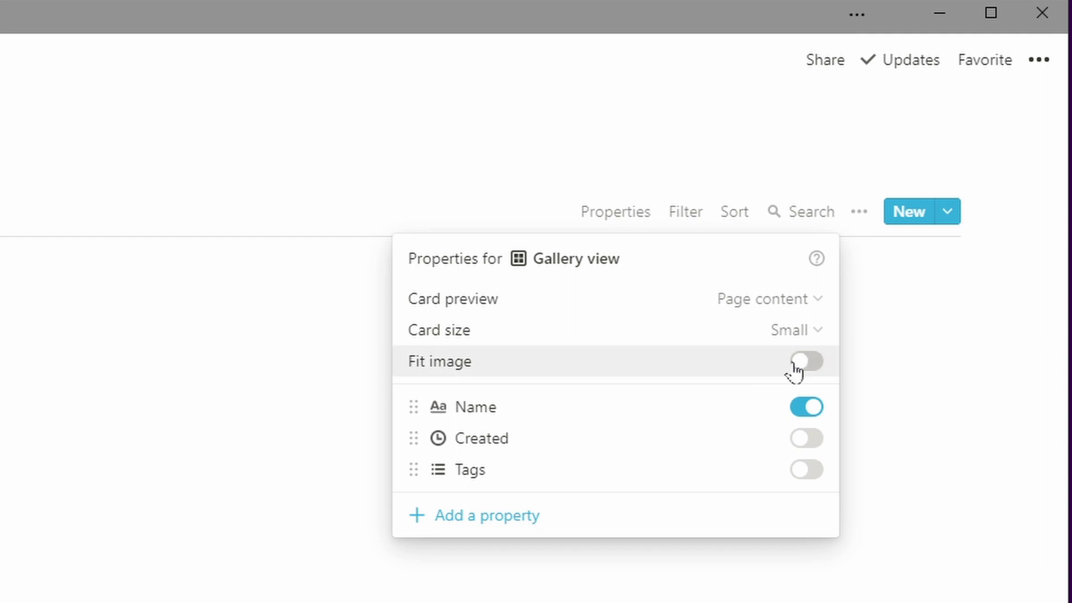
click(795, 370)
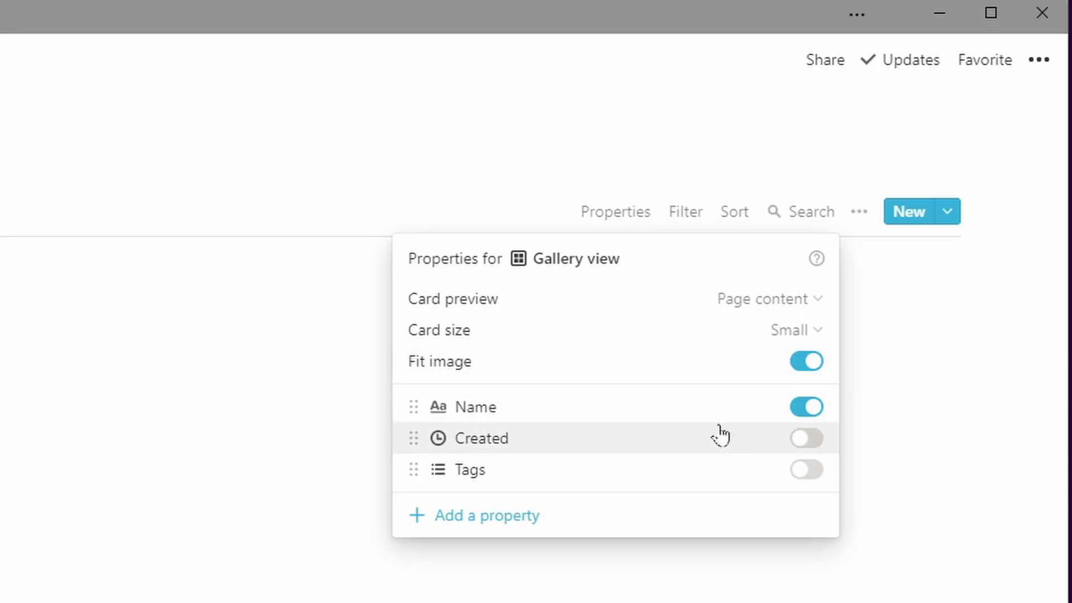
- Add a URL property named Source and a checkbox property named NSFW
click(513, 516)
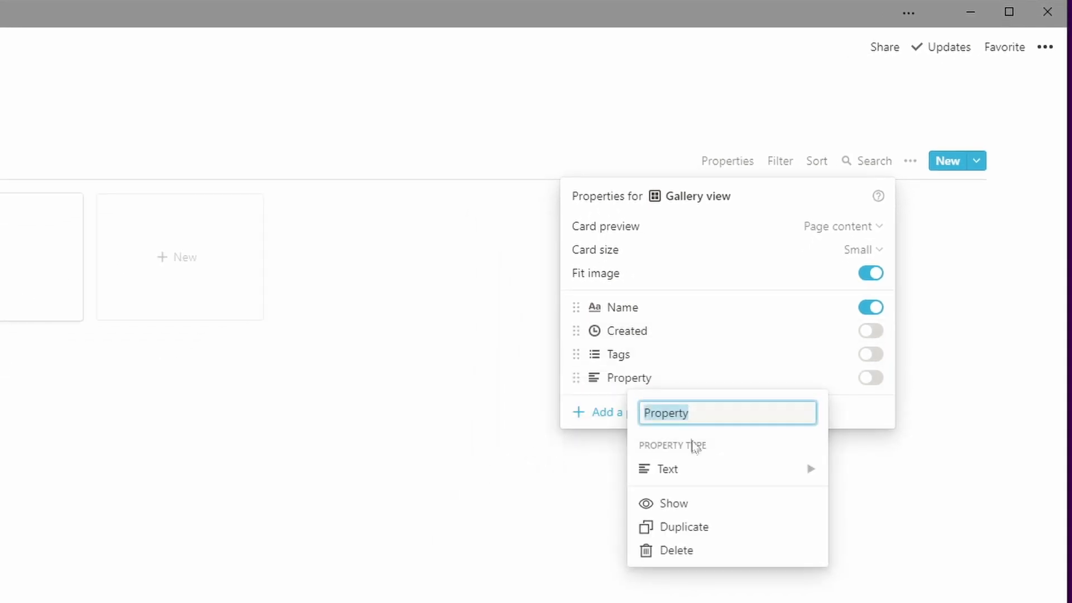
mouse_move(765, 477)
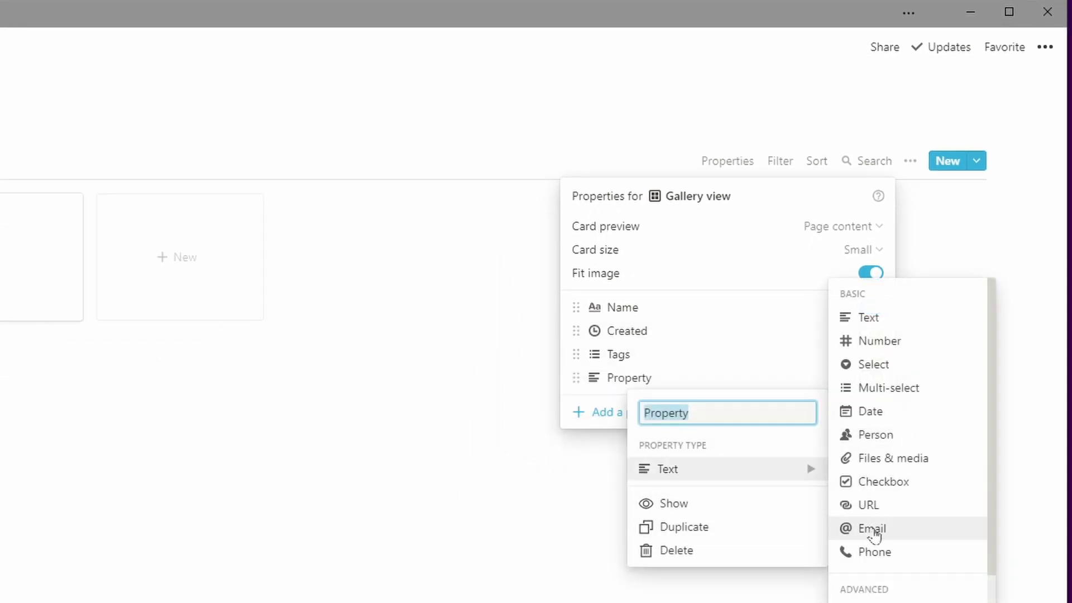
click(868, 506)
click(680, 379)
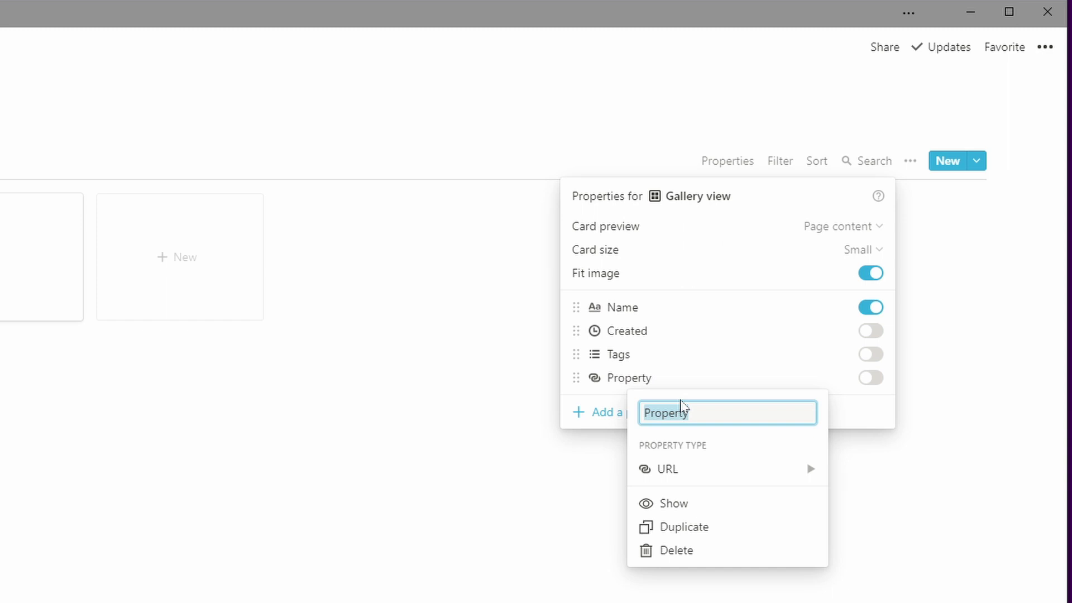
text(Source)
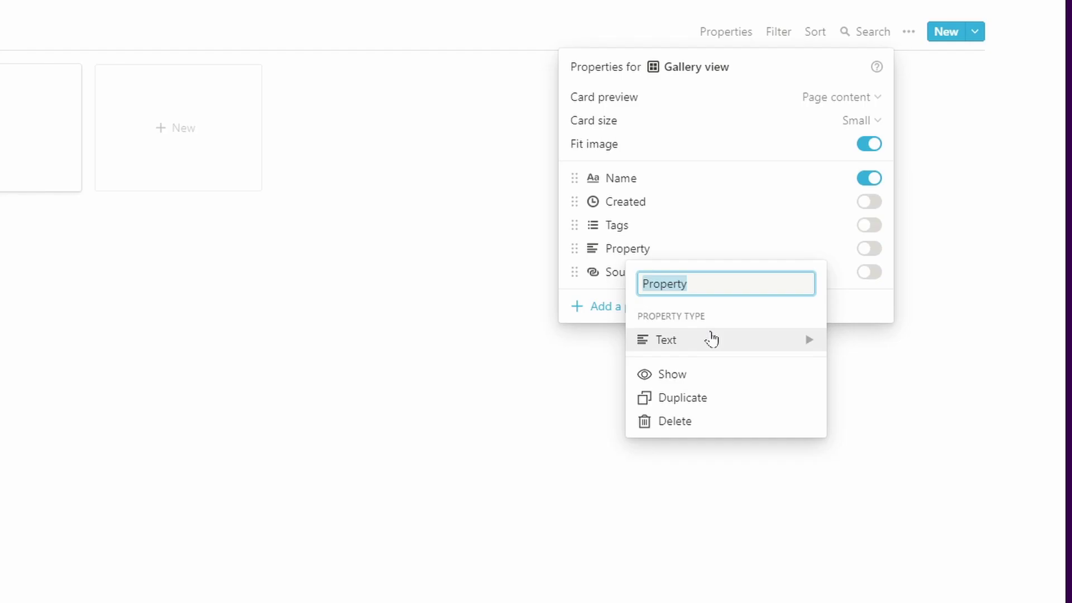
mouse_move(711, 339)
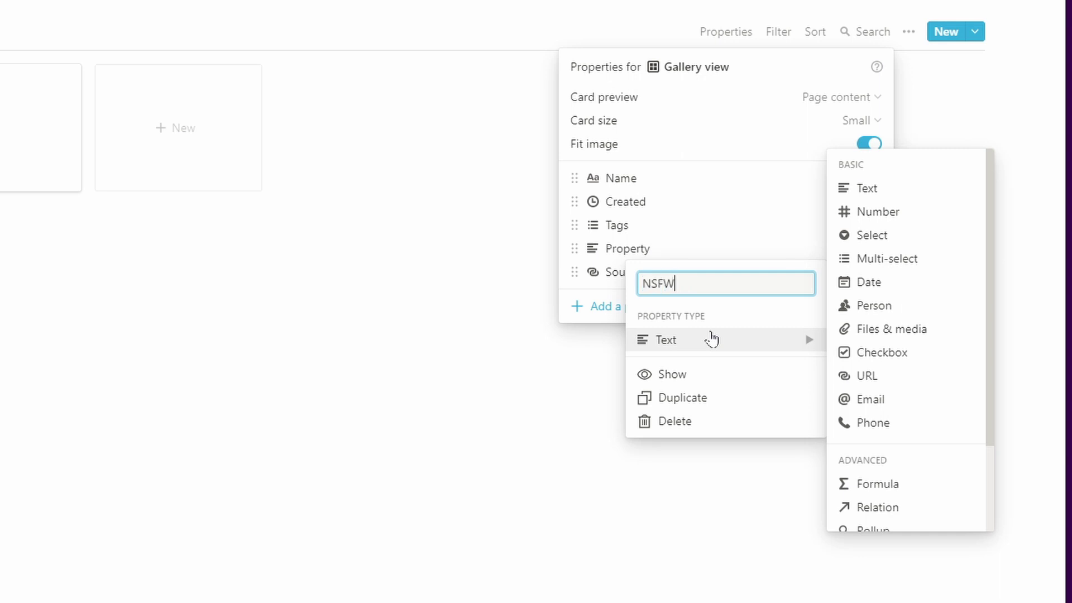
click(894, 353)
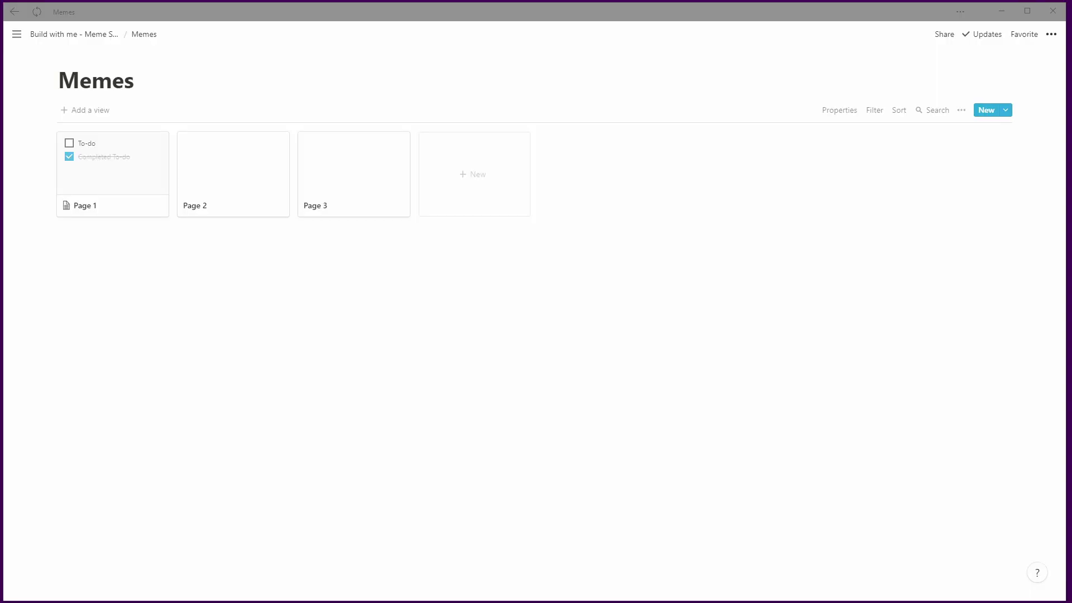
- Copy the Shrek meme image from the browser into a new gallery page, removing the empty line above it
drag(1071, 75, 802, 45)
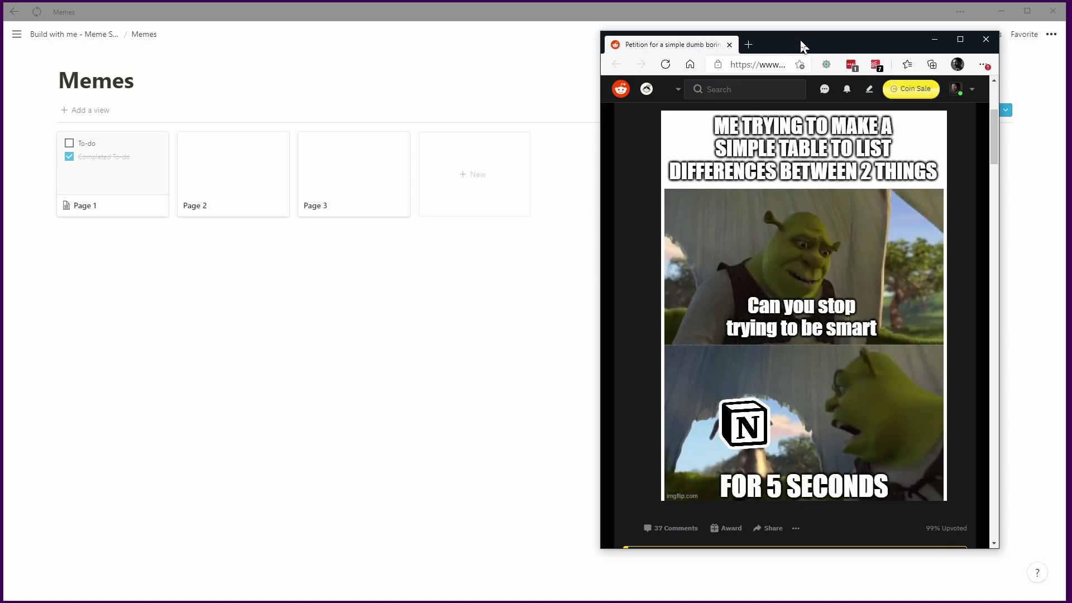
right_click(745, 255)
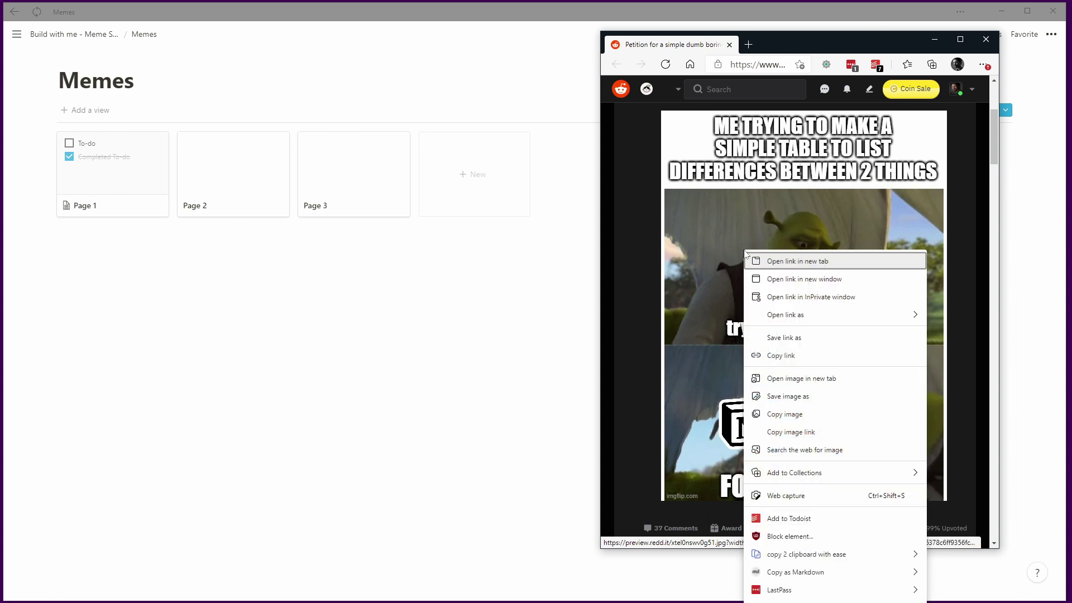
click(773, 413)
click(498, 179)
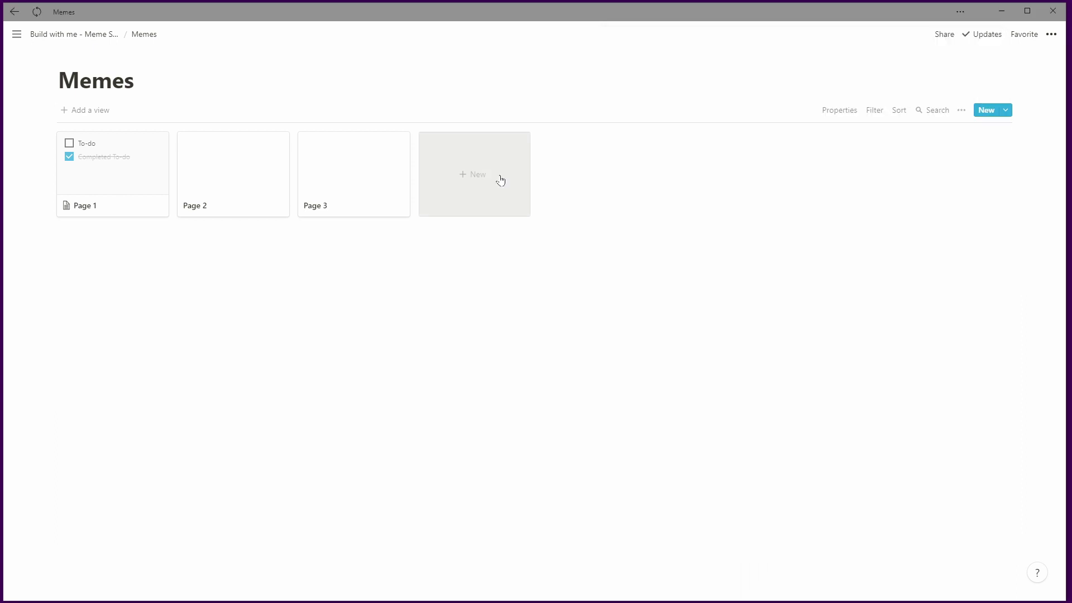
key(ctrl+v)
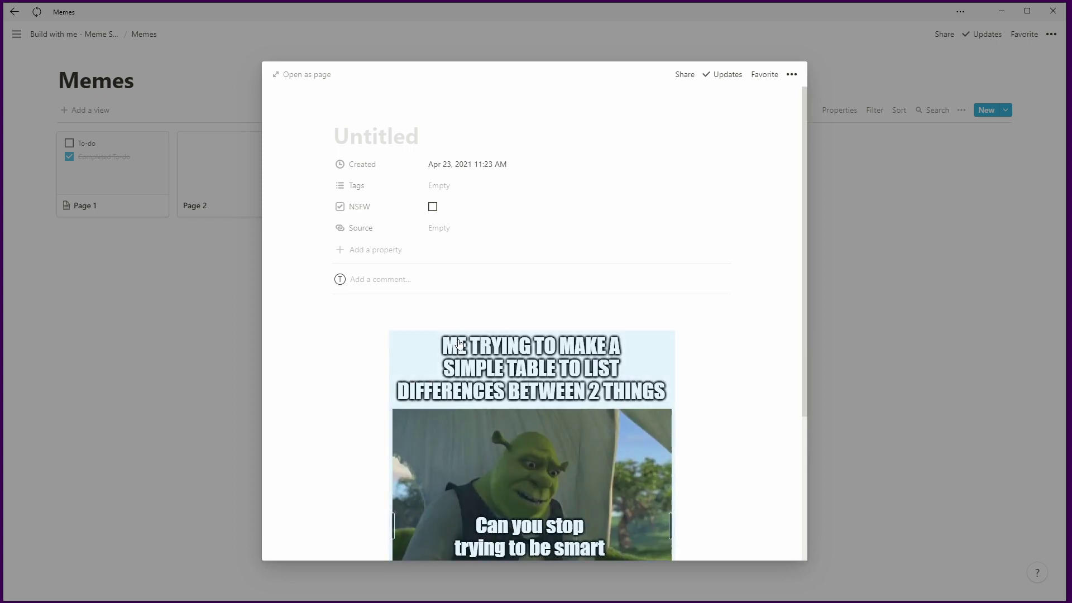
click(486, 320)
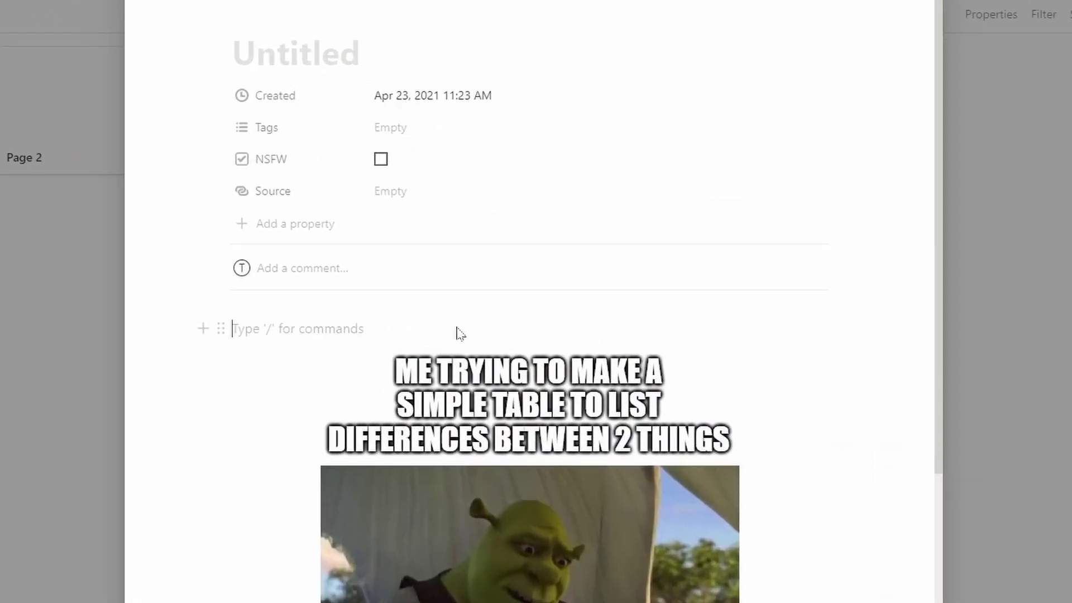
key(BackSpace)
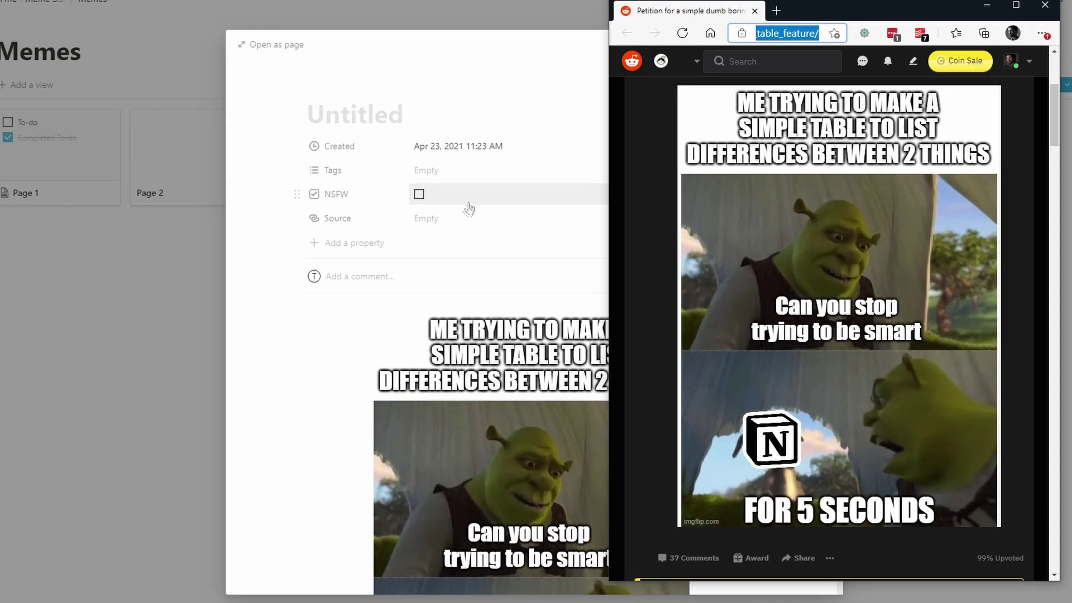
- Paste the meme's Reddit link into the Source property
click(474, 226)
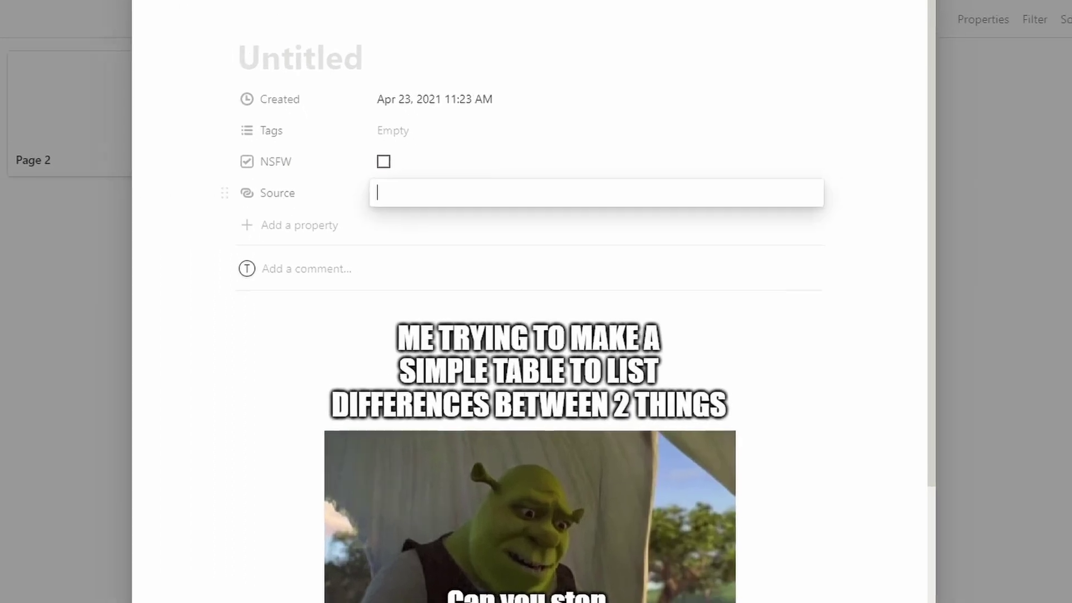
key(ctrl+v)
click(160, 474)
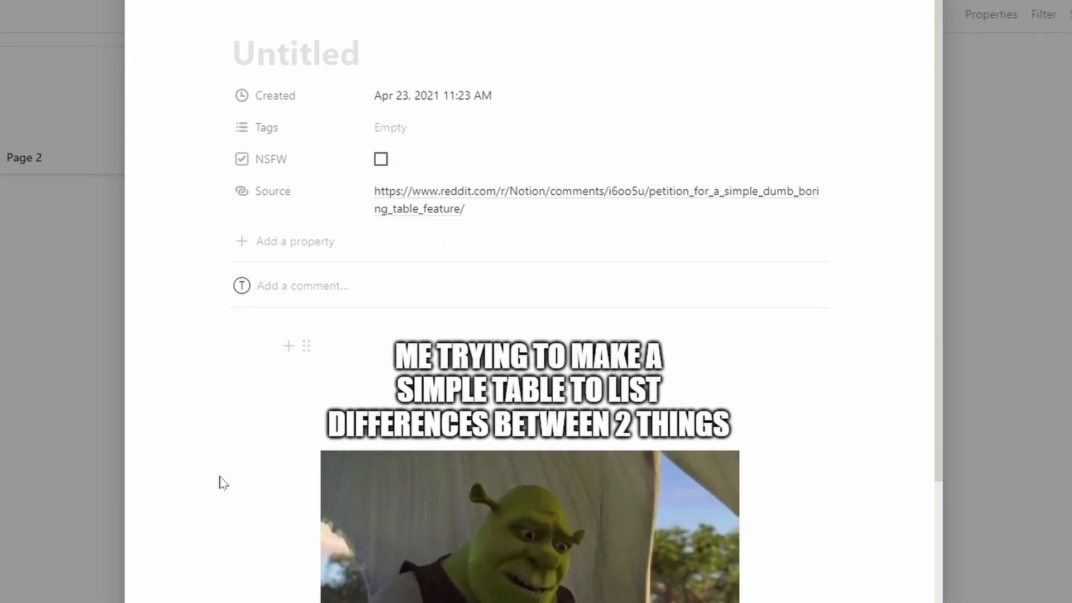
- Tag the meme Notion and complete the title 'Stop trying to be smart - Shrek'
click(391, 128)
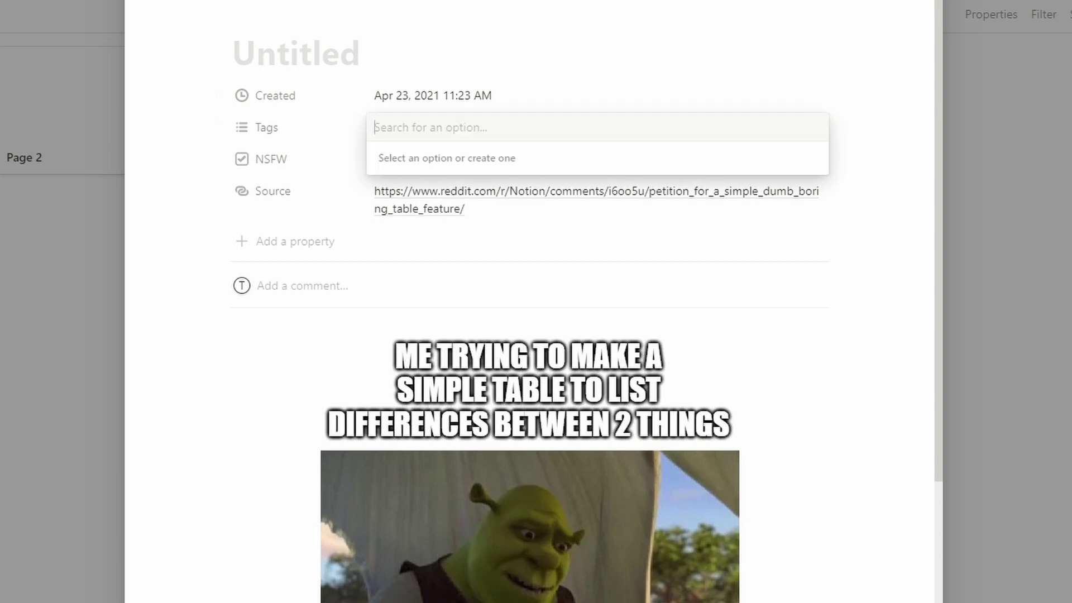
text(Notion)
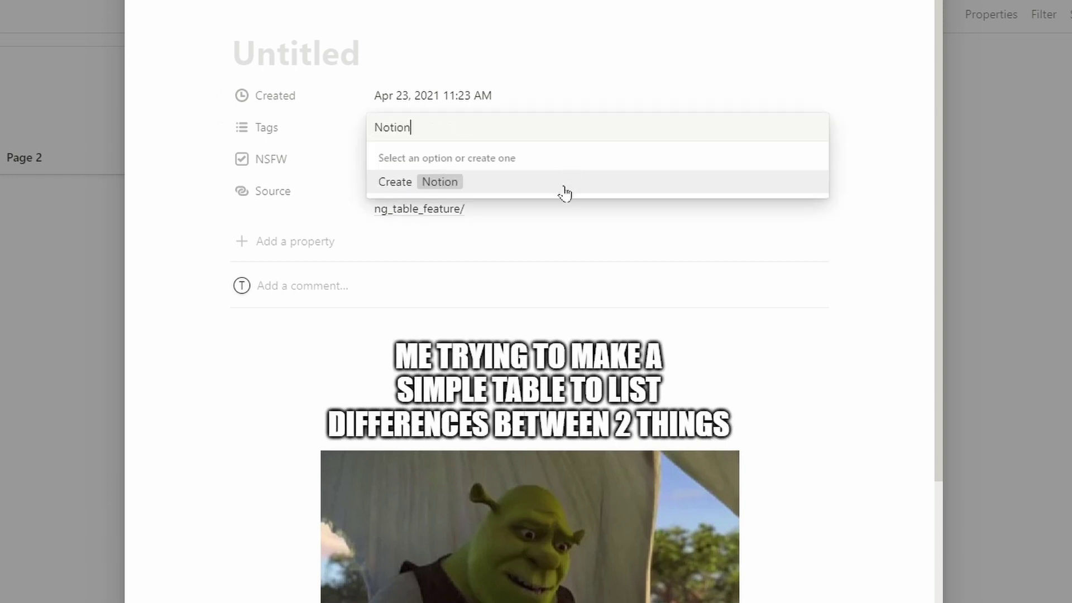
click(564, 192)
key(Escape)
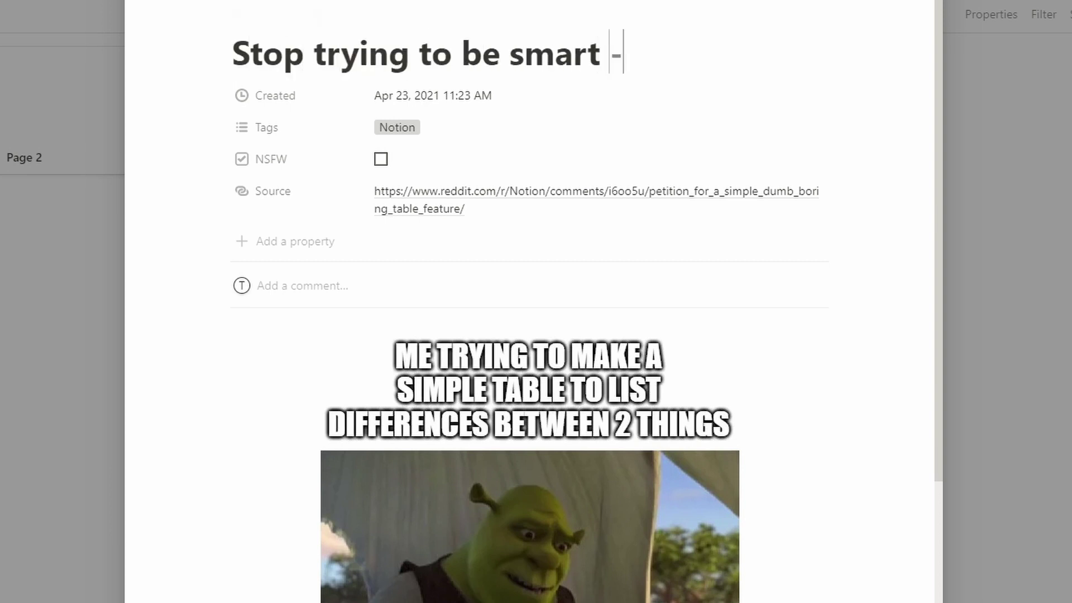
text(ek)
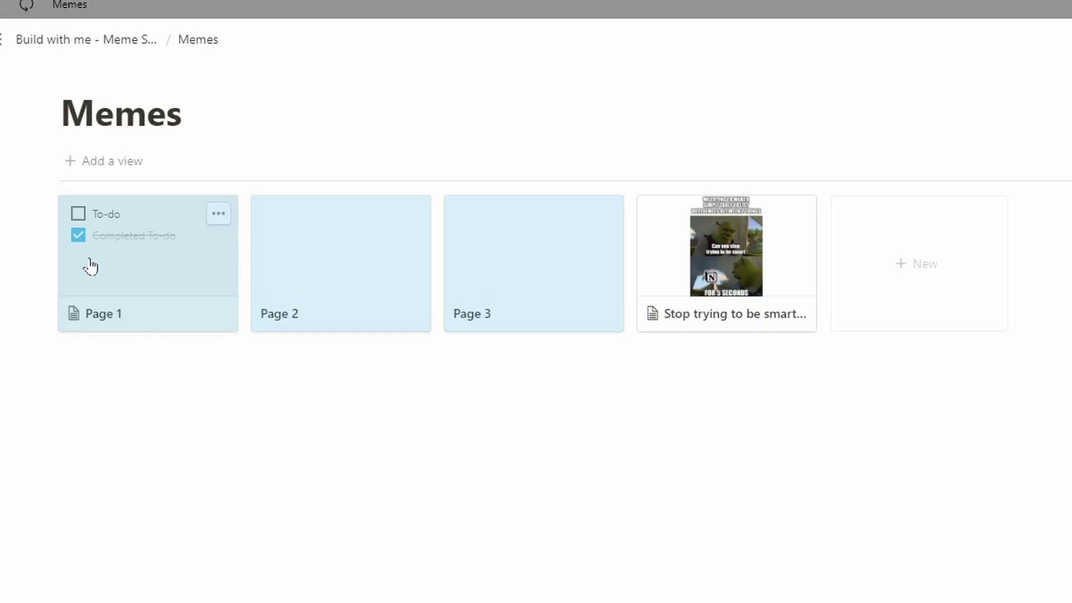
- Delete the Page 1–3 placeholder cards, leaving only the three meme cards
key(Delete)
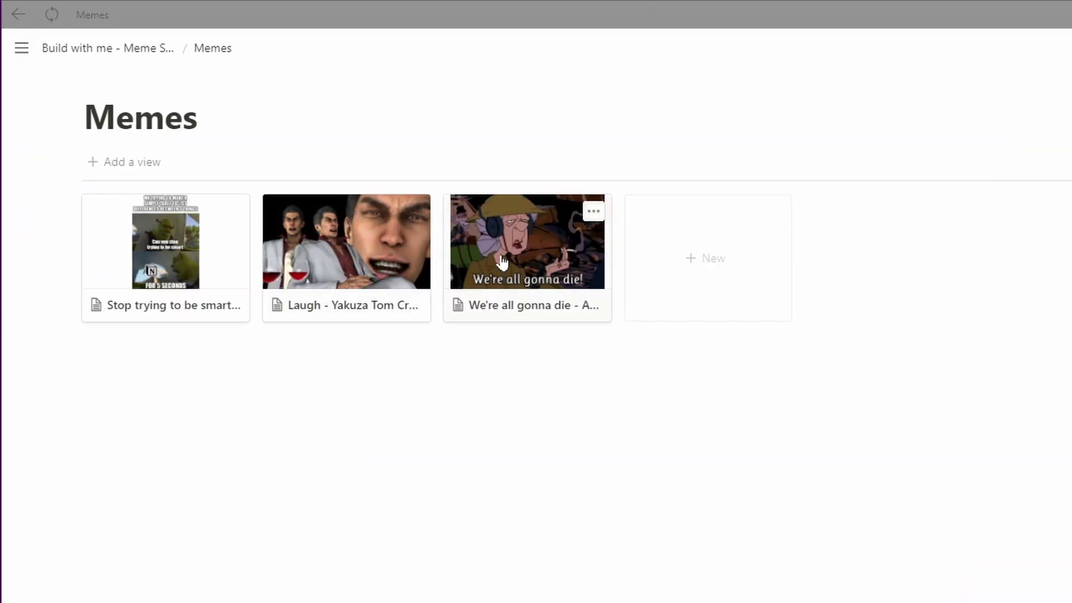
click(502, 261)
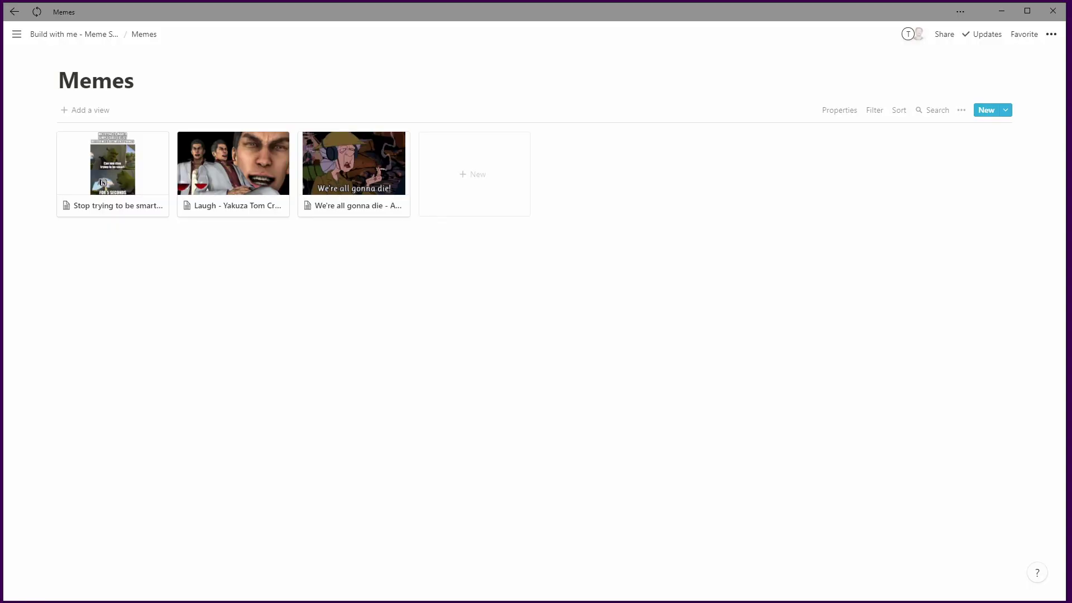
- Add a Table view and duplicate the Gallery view as Copy of Gallery
click(84, 110)
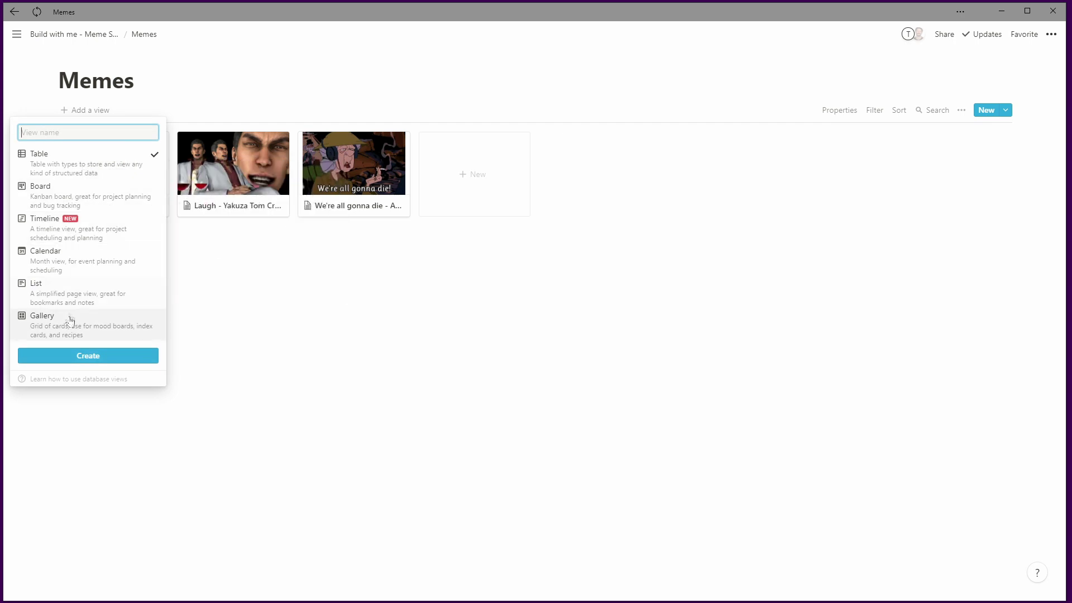
click(72, 360)
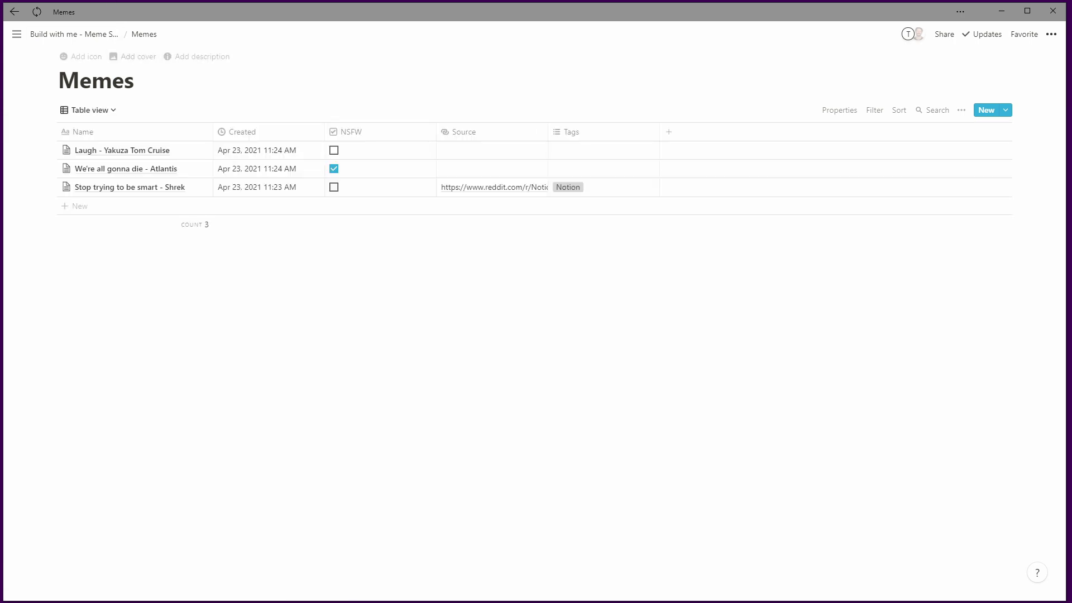
click(104, 114)
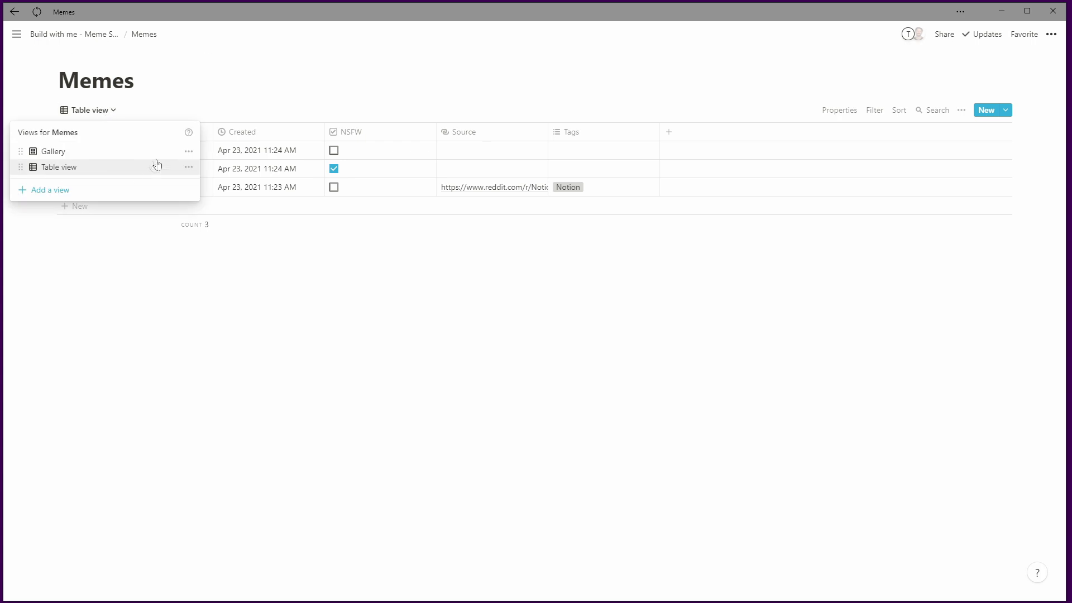
click(188, 151)
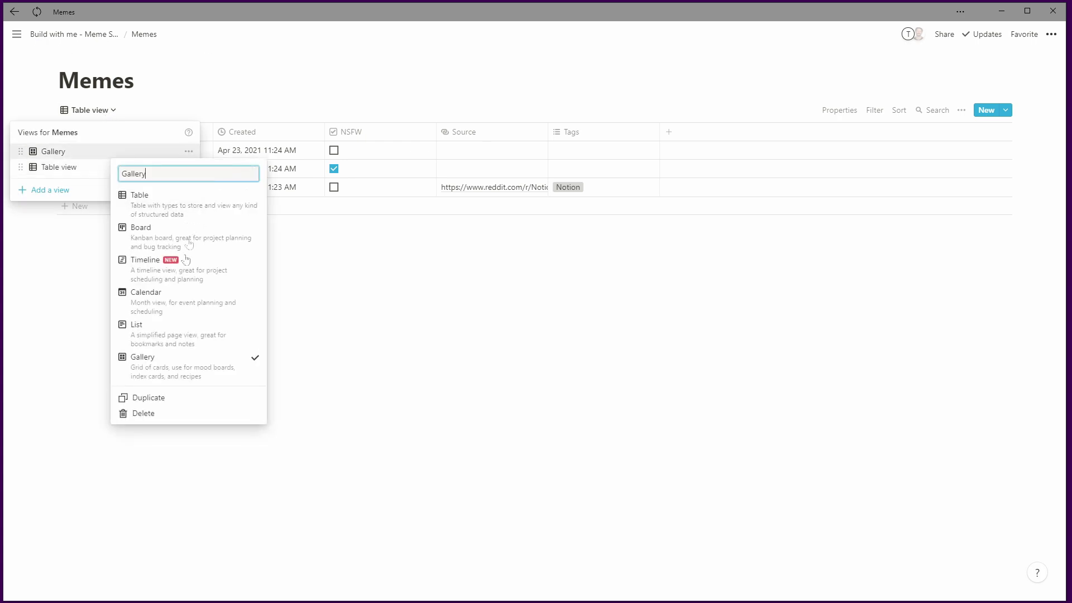
click(165, 395)
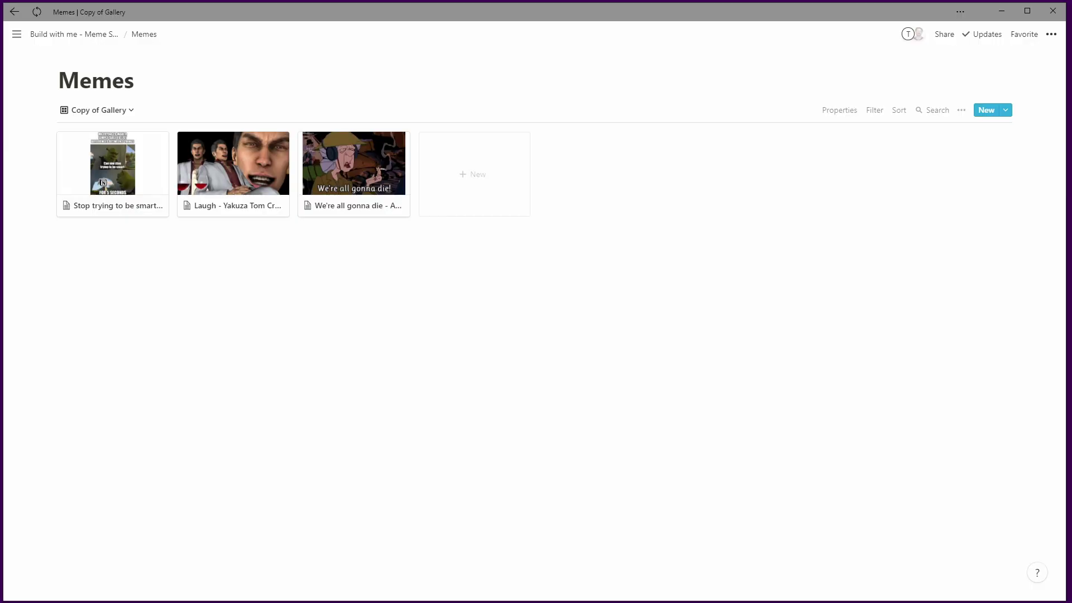
- Rename the Copy of Gallery view to Work and the Gallery view to All
click(118, 114)
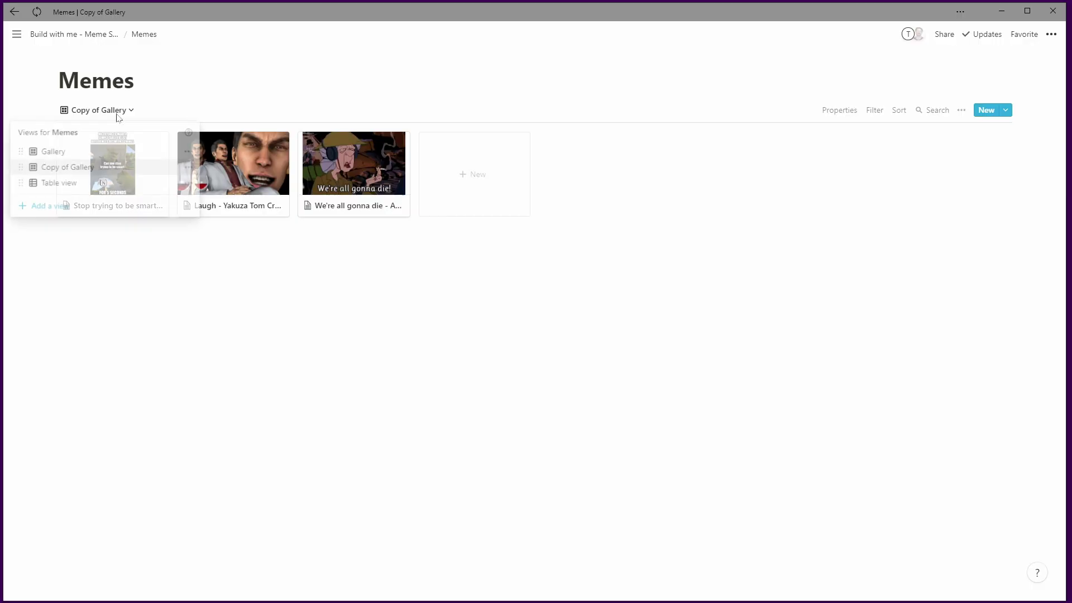
click(189, 167)
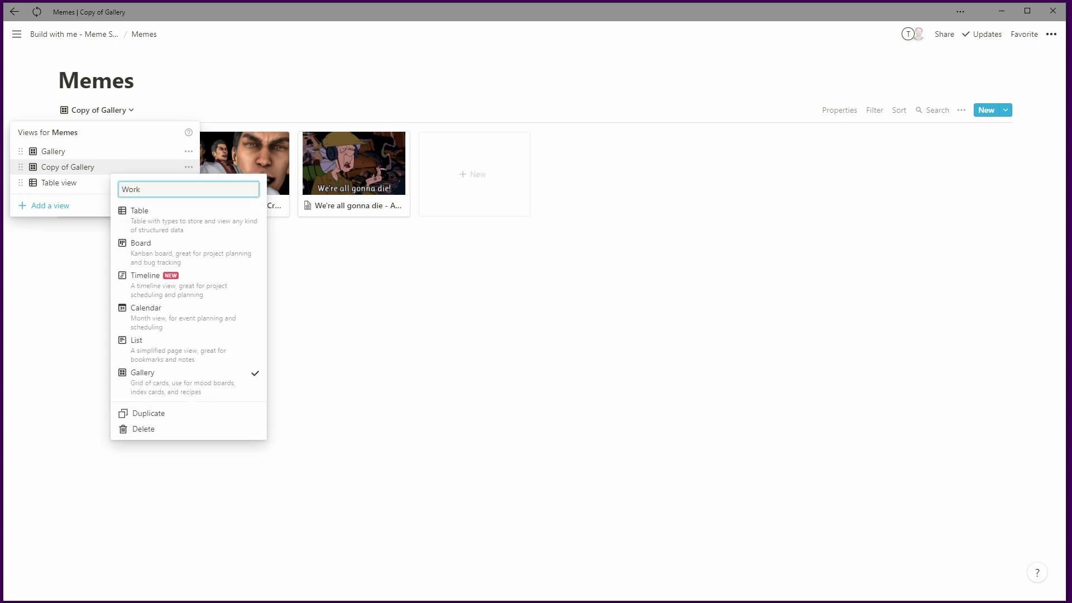
key(Return)
click(126, 153)
click(82, 110)
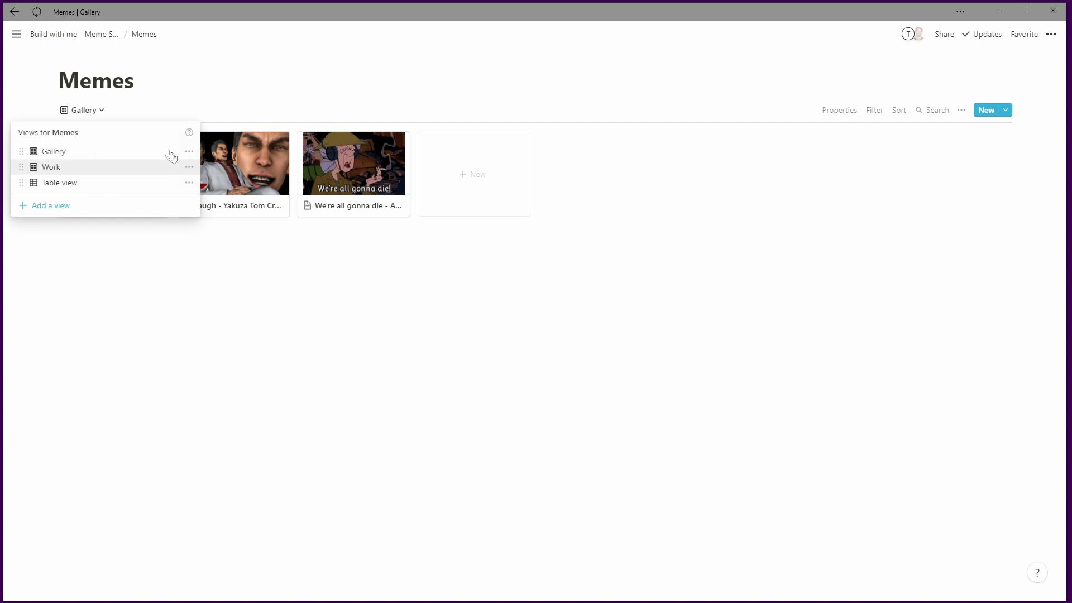
click(190, 152)
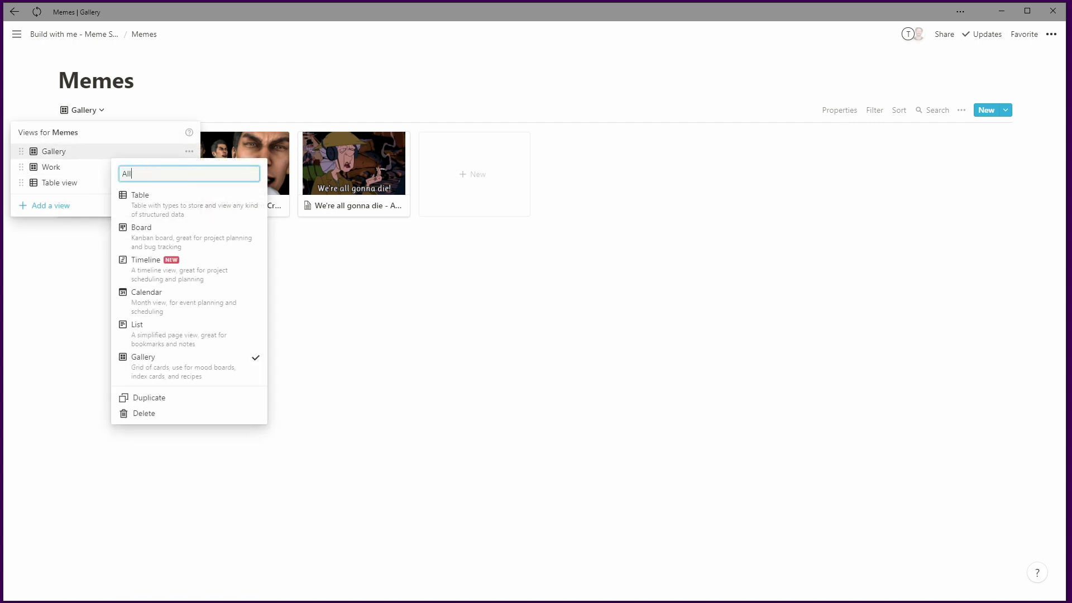
text(All)
key(Return)
click(82, 110)
- Delete the Table view, leaving only the All and Work gallery views
click(83, 110)
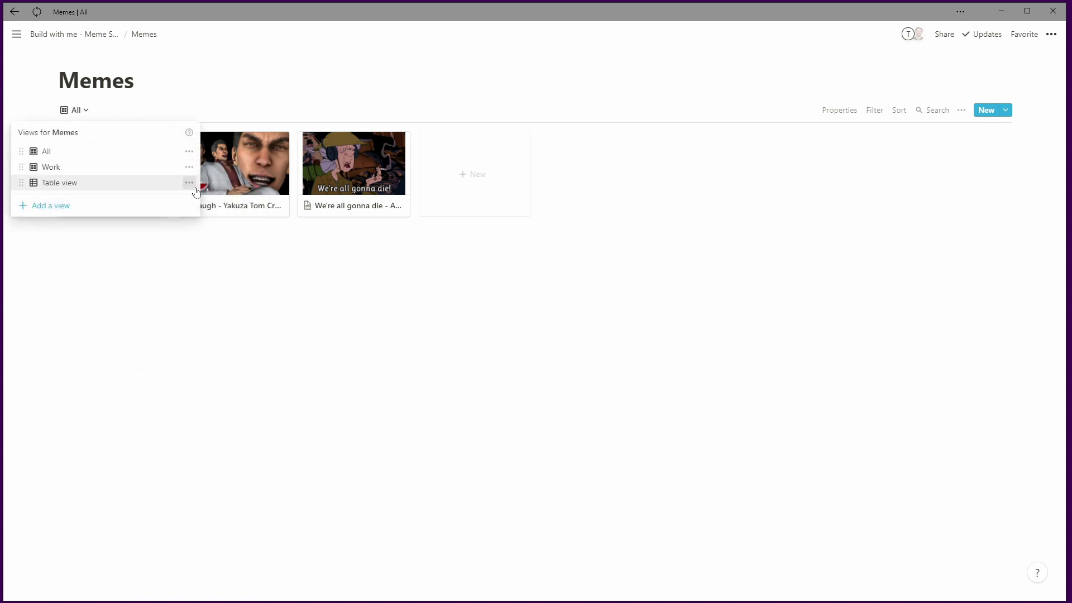
click(189, 183)
click(144, 445)
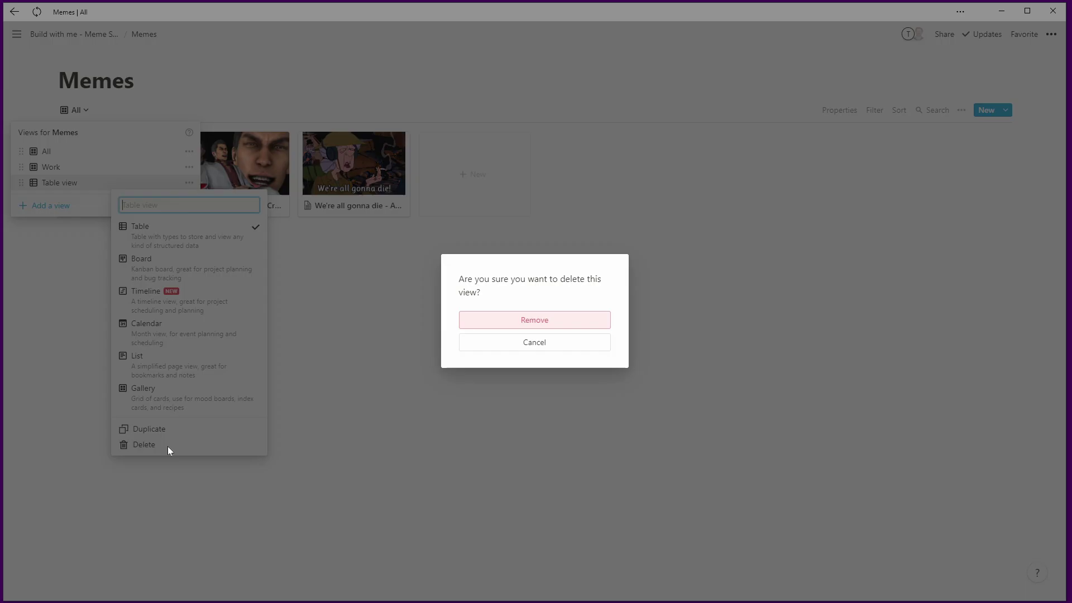
click(535, 326)
click(92, 110)
click(391, 344)
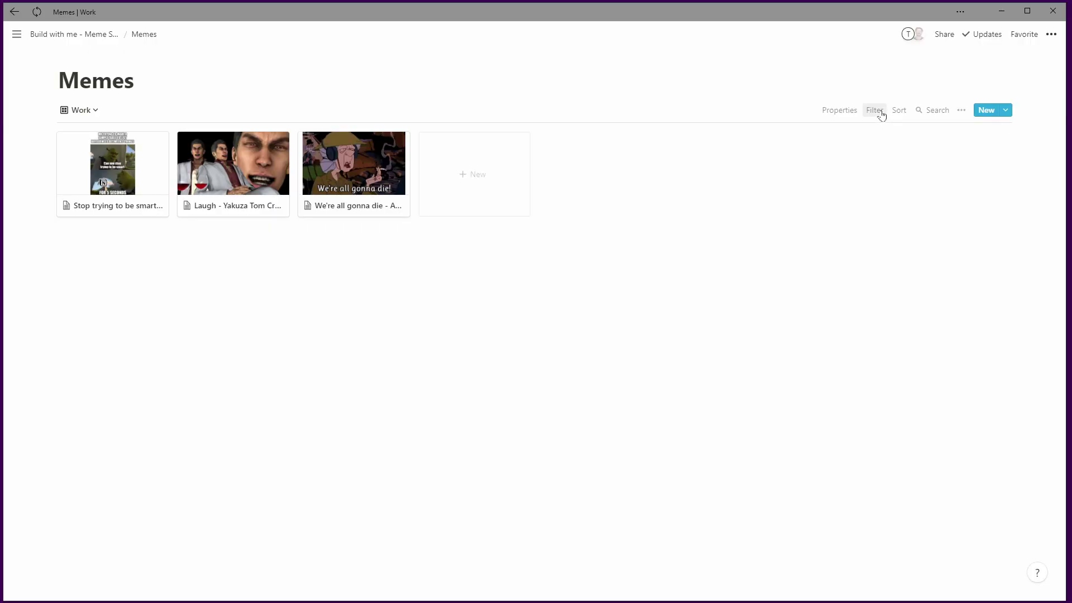
- Add an NSFW checkbox filter to the Work view
click(875, 110)
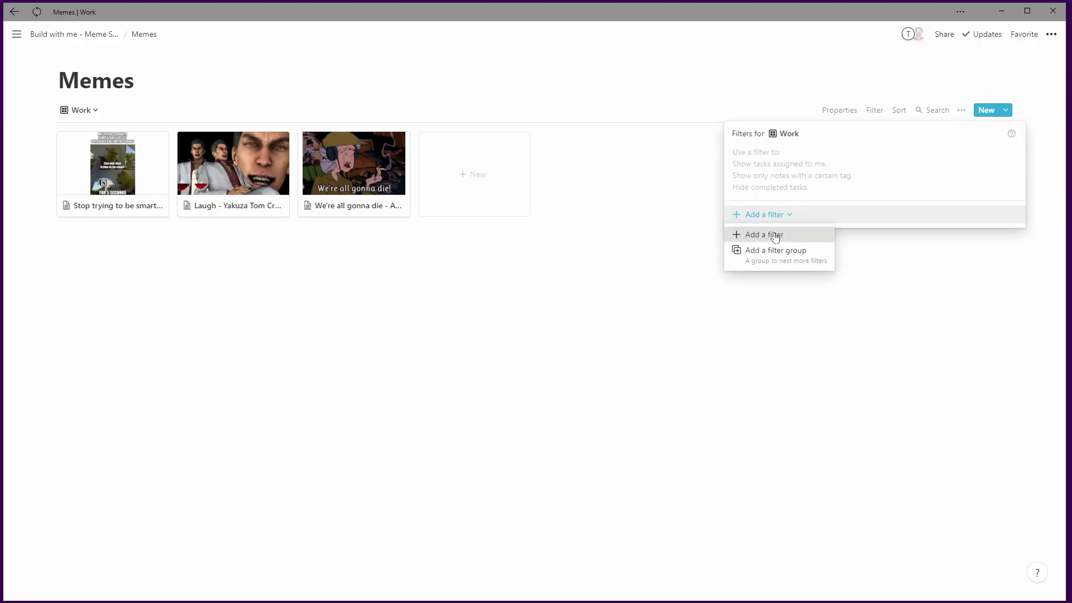
click(775, 237)
click(800, 159)
click(776, 235)
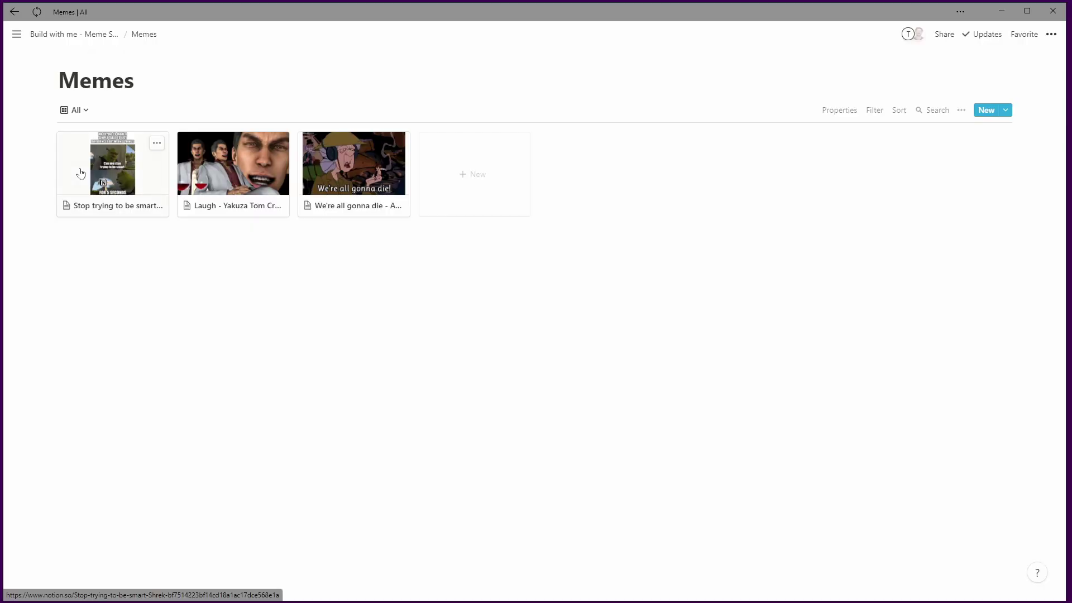
- Open the 'Laugh - Yakuza Tom Cruise' meme, view its image full-screen, and copy the image
click(246, 185)
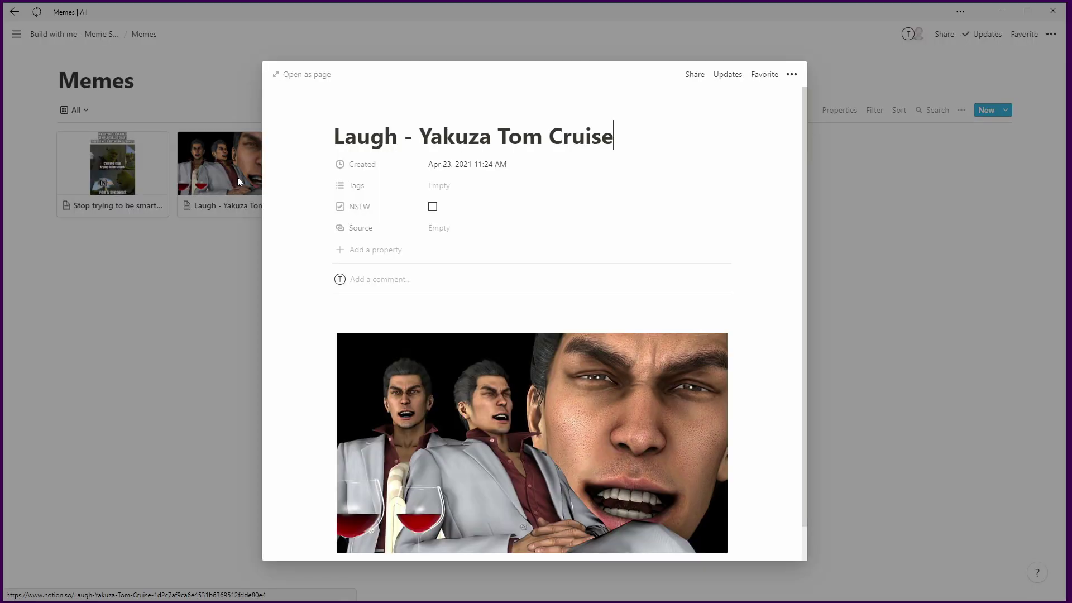
right_click(485, 431)
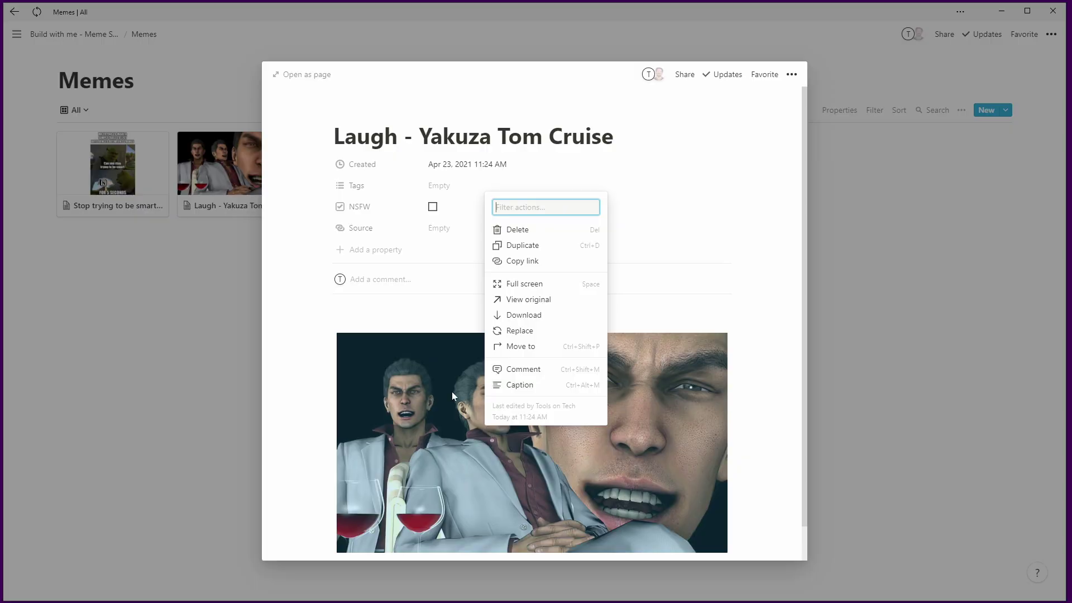
click(452, 395)
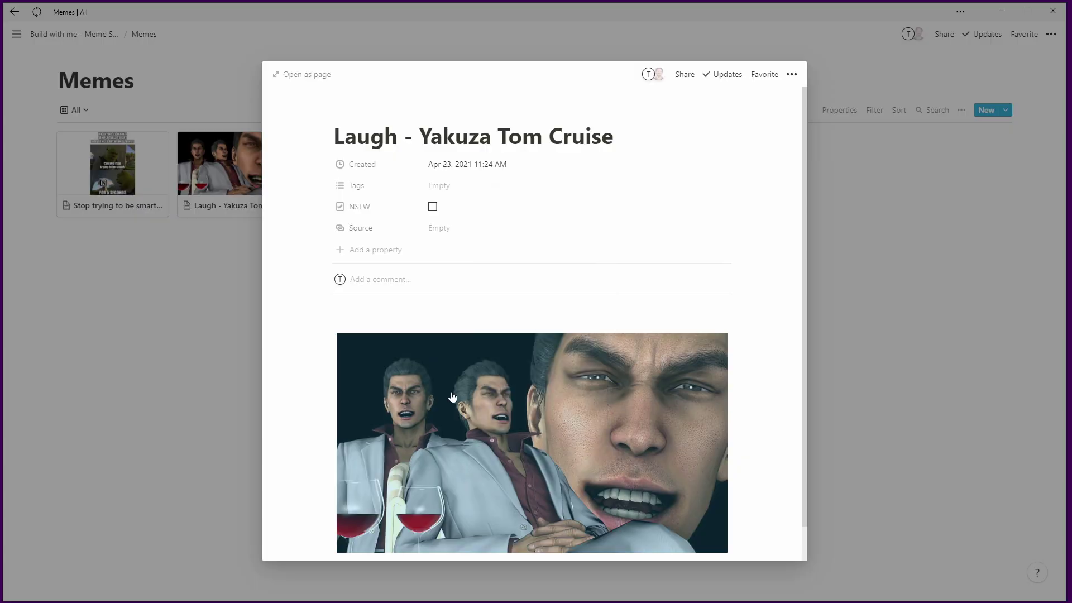
click(452, 395)
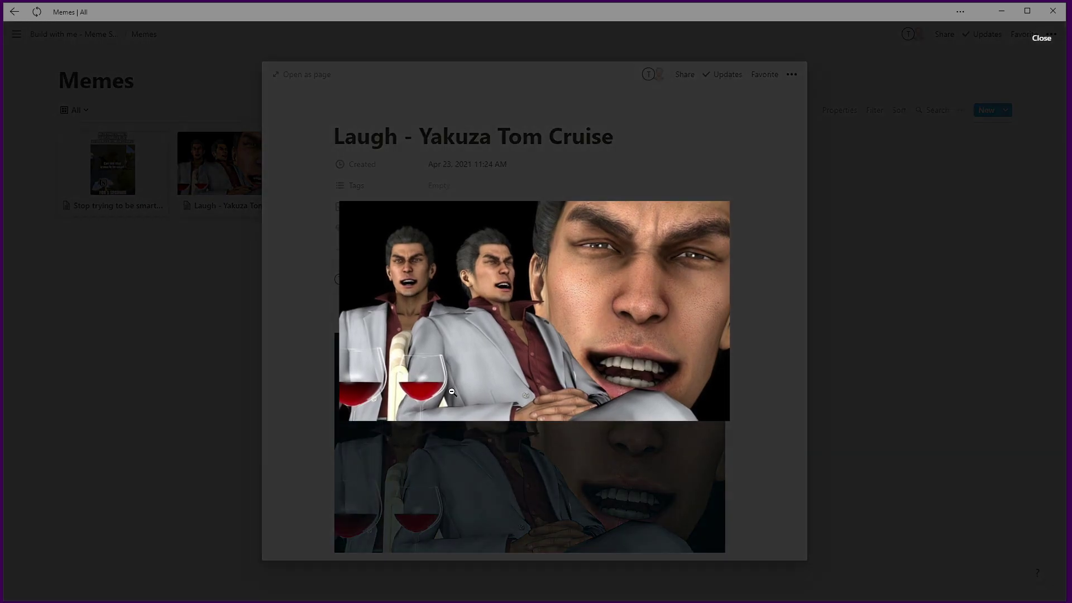
right_click(470, 357)
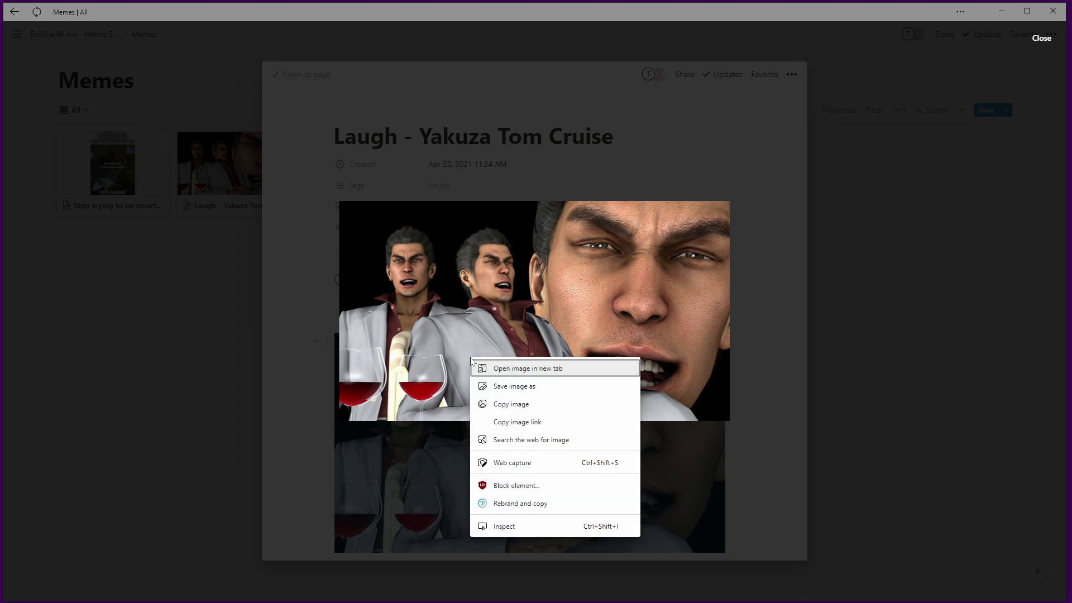
click(497, 404)
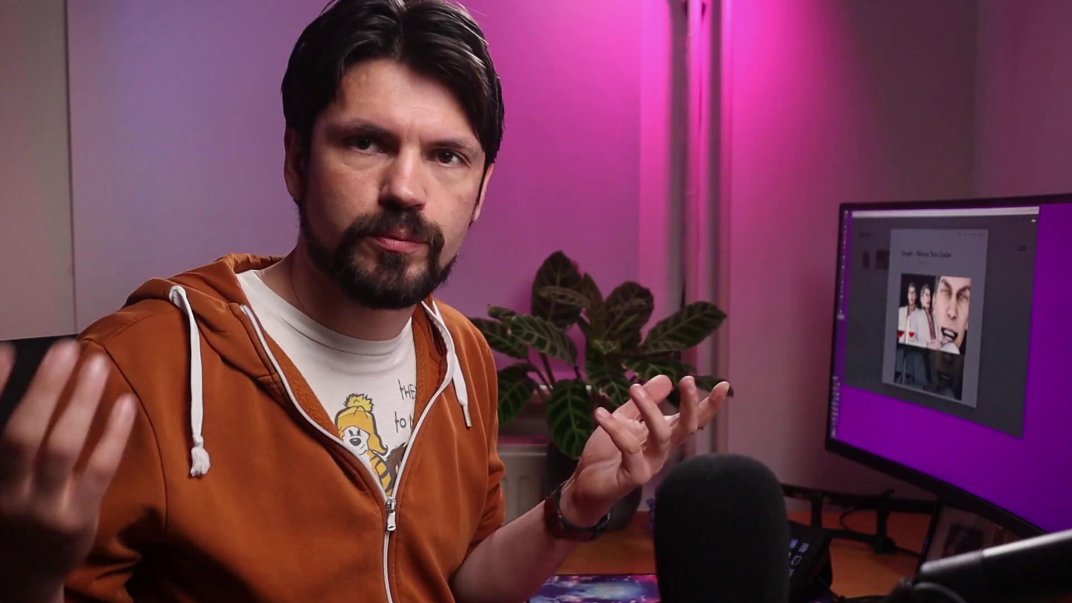